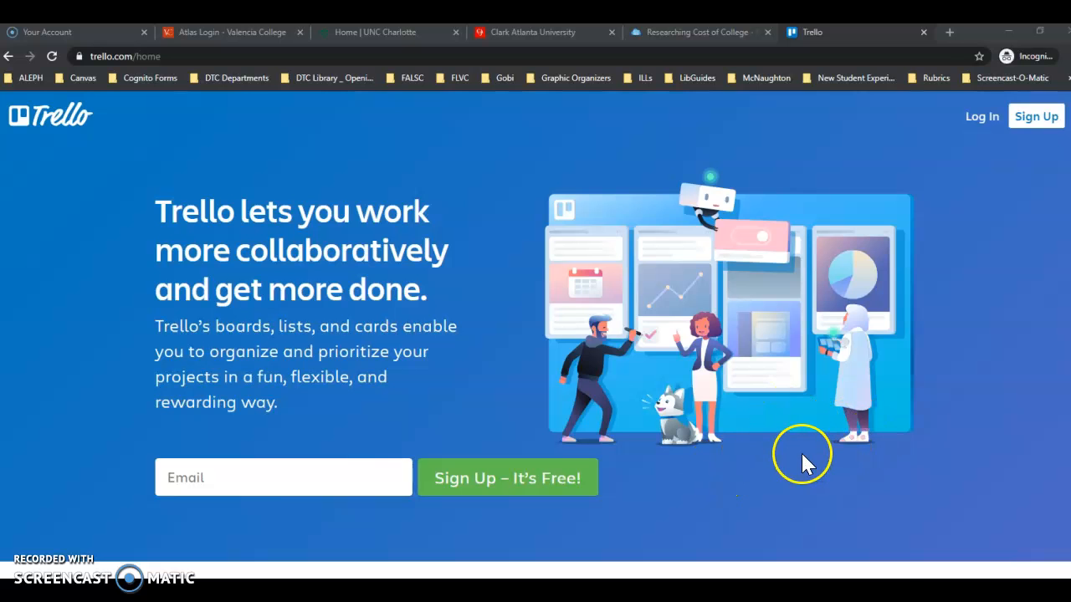
Scroll the Trello landing page past Team Tasks and Information at a glance to Butler.
scroll(801, 458, down, 2)
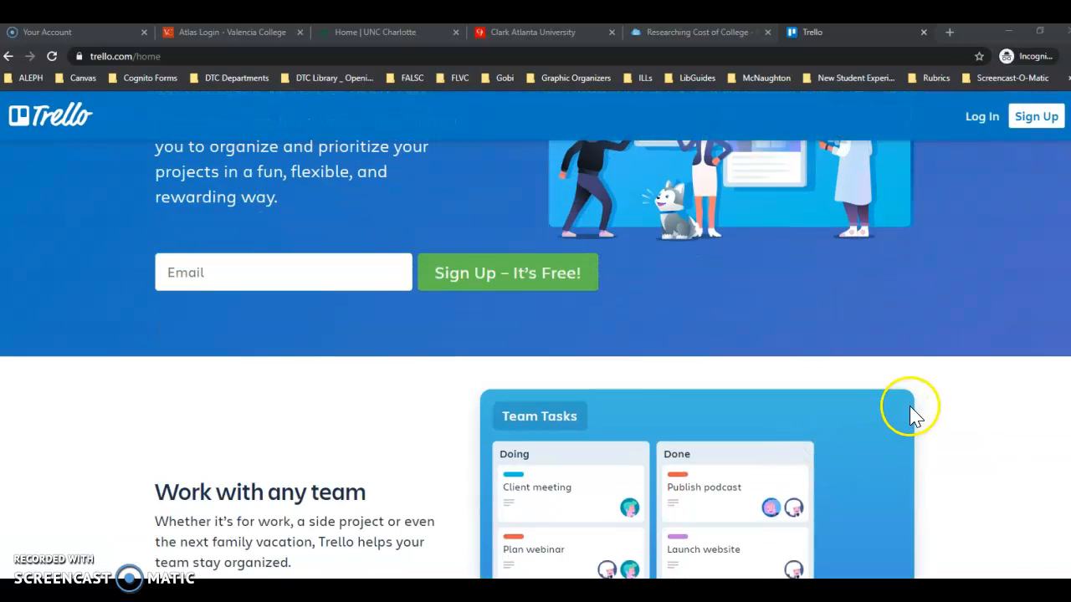
scroll(912, 408, down, 3)
scroll(926, 382, down, 3)
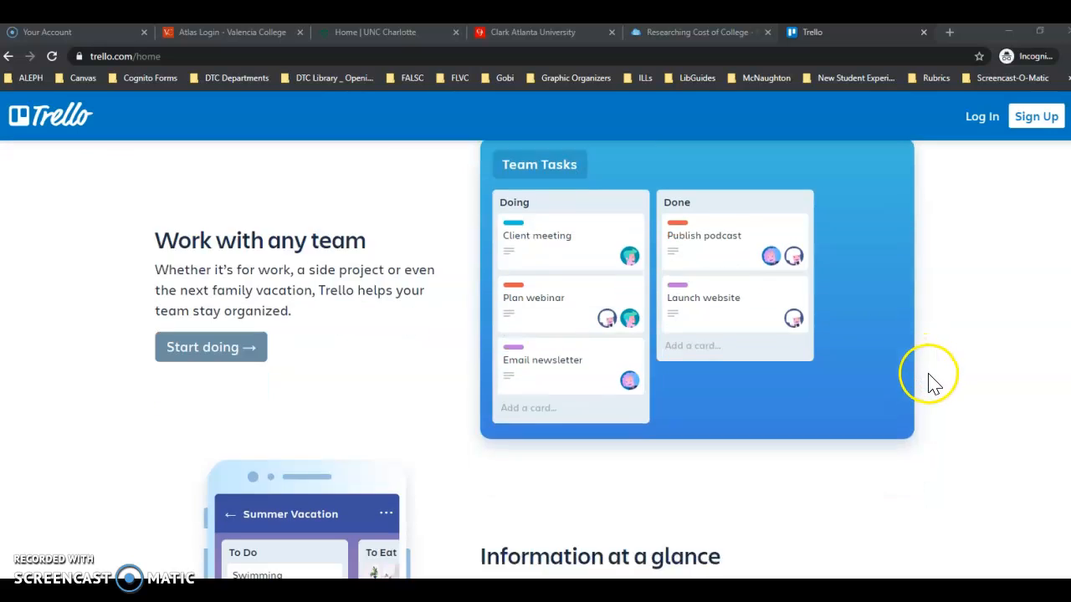
scroll(943, 384, down, 2)
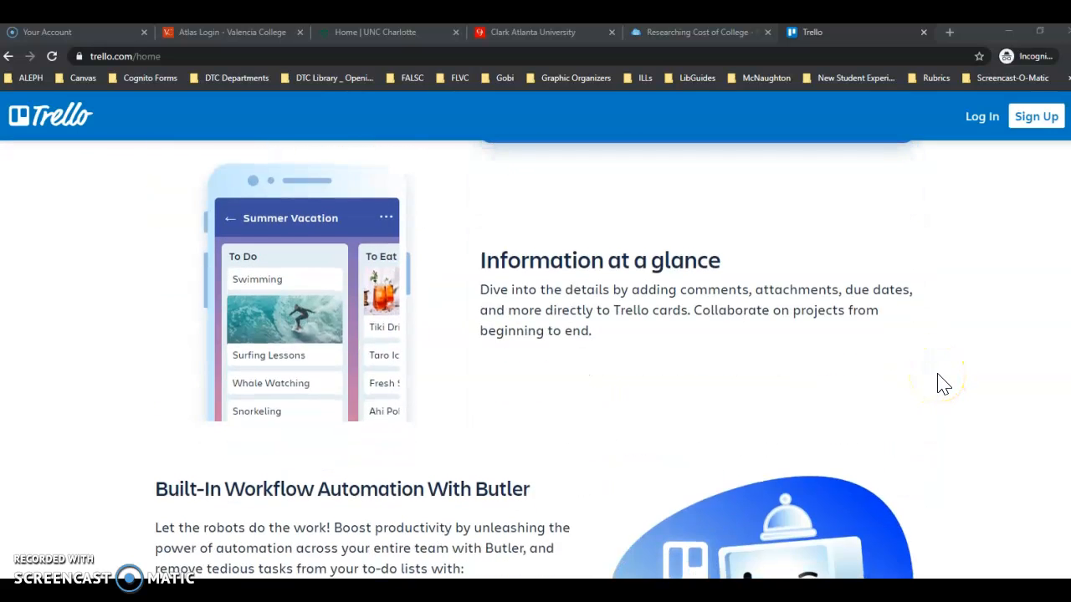
scroll(942, 384, down, 3)
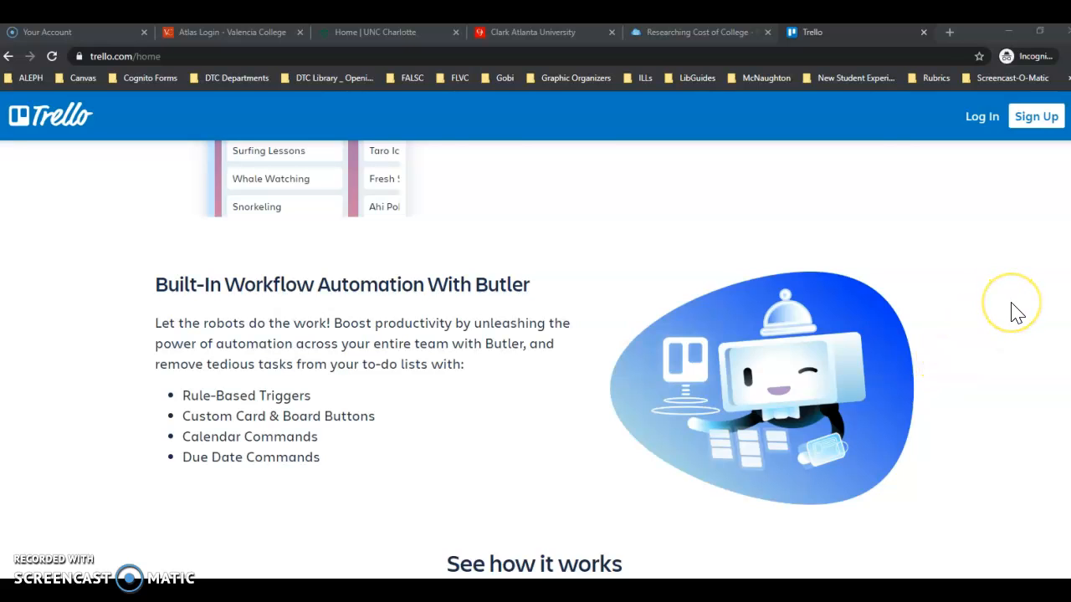
scroll(1016, 312, down, 1)
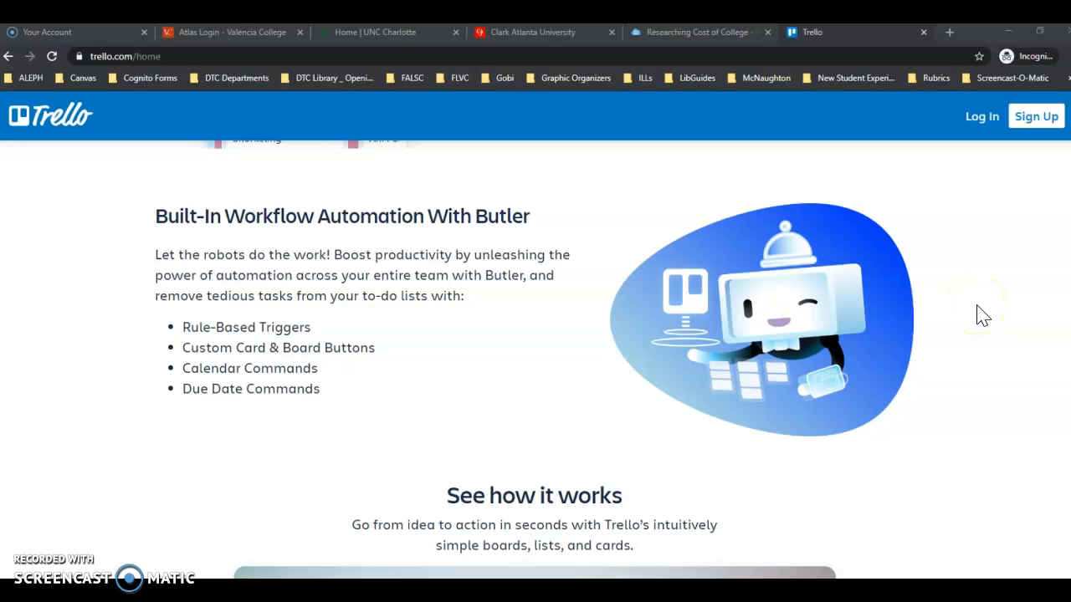
Open the login page, enter the account e-mail and continue with Atlassian login.
click(987, 124)
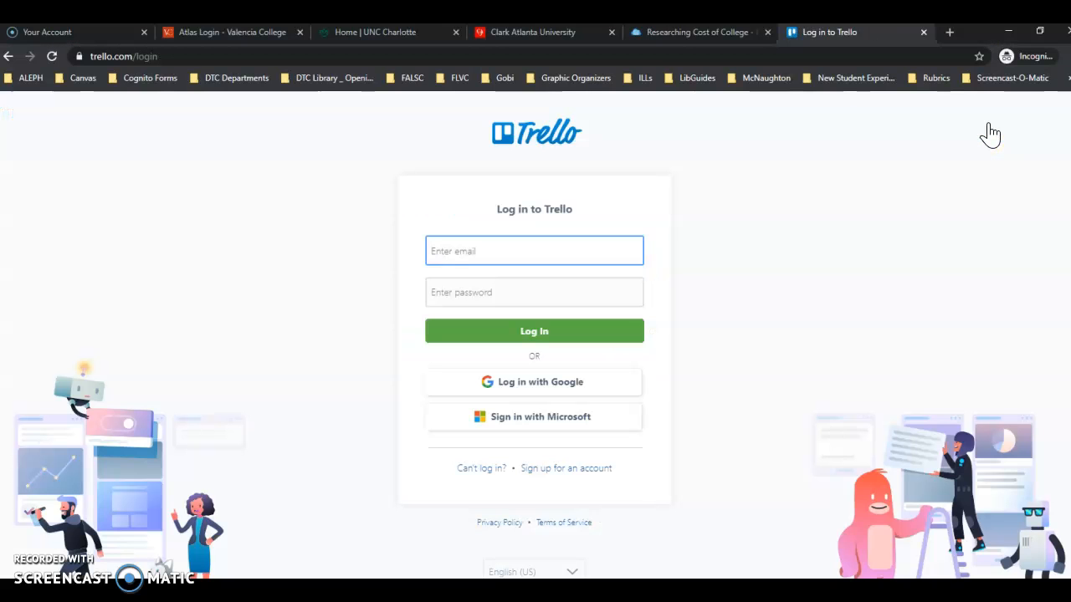
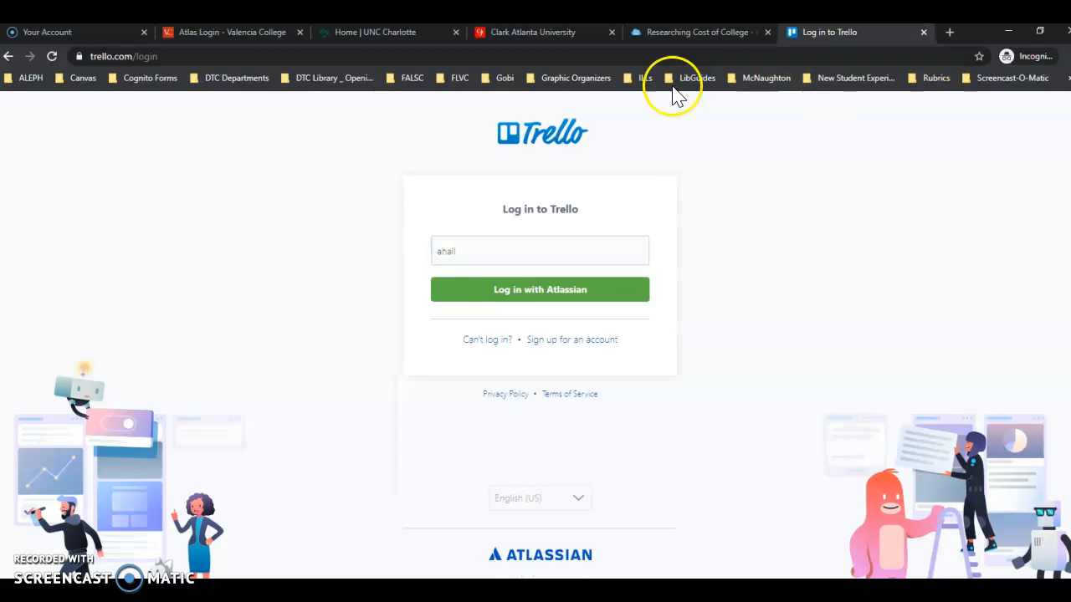
click(484, 254)
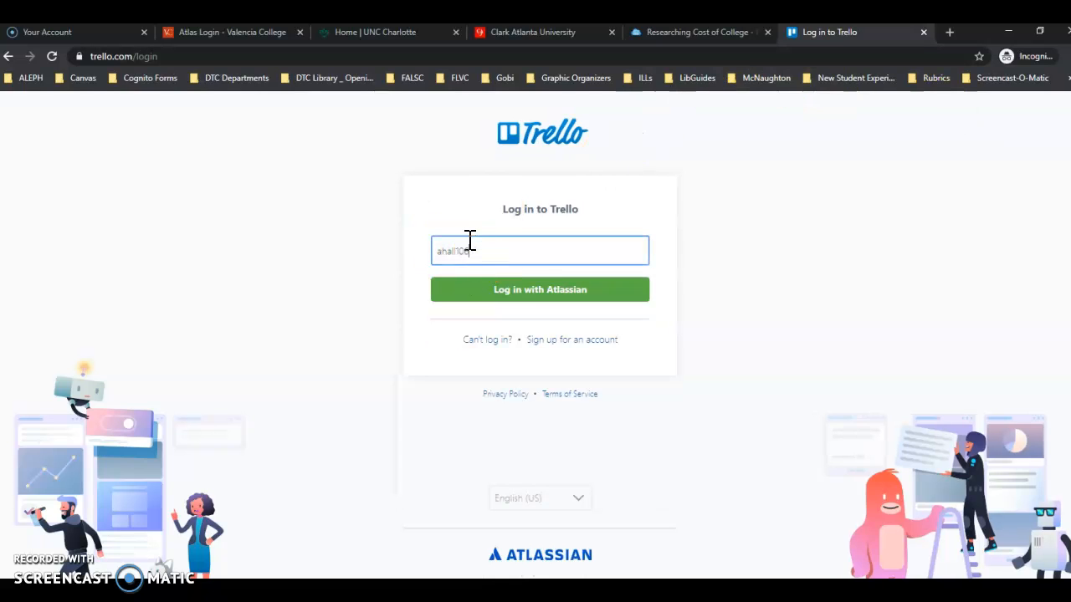
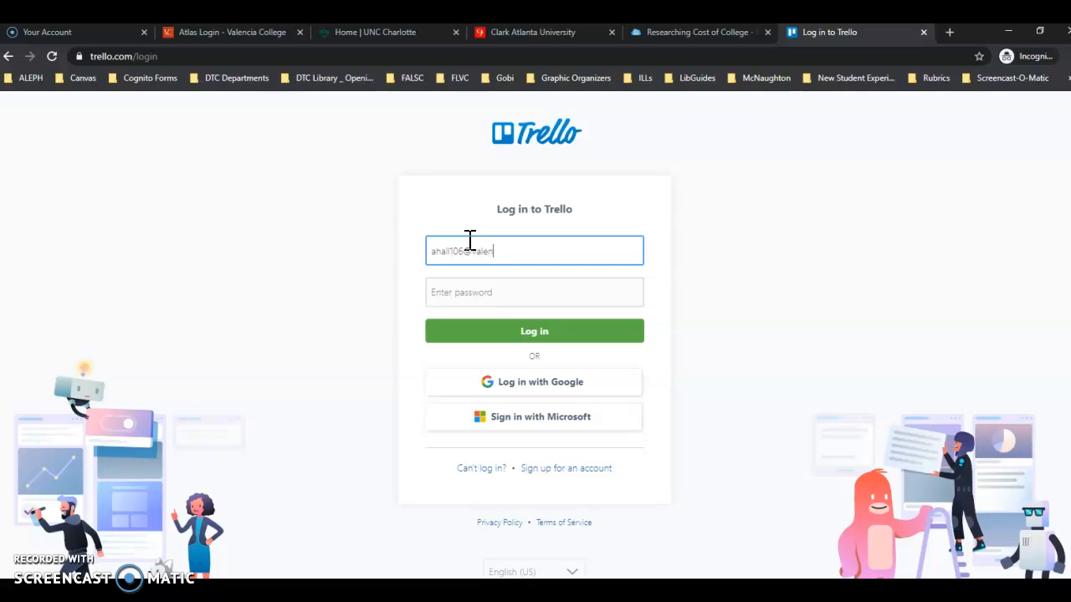
click(499, 289)
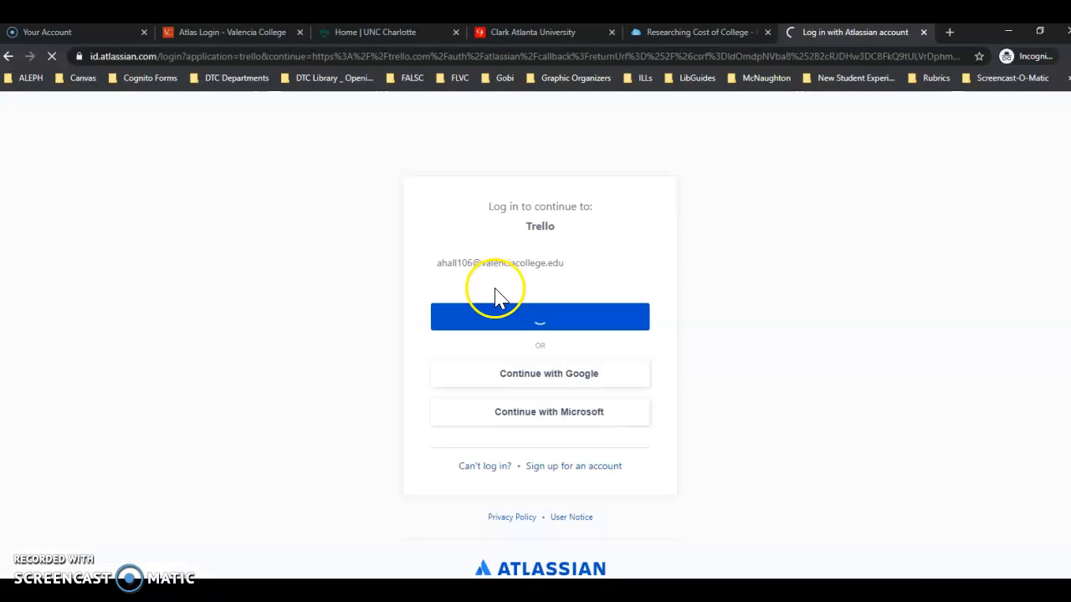
Enter the account password and submit the login.
click(480, 306)
text(•••••••••••••)
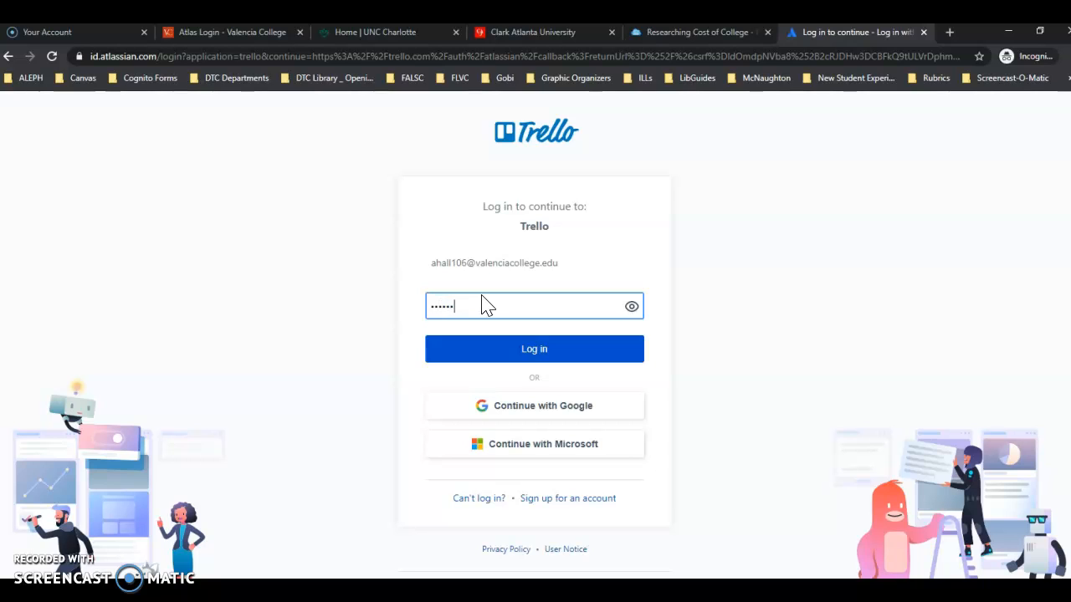
key(Return)
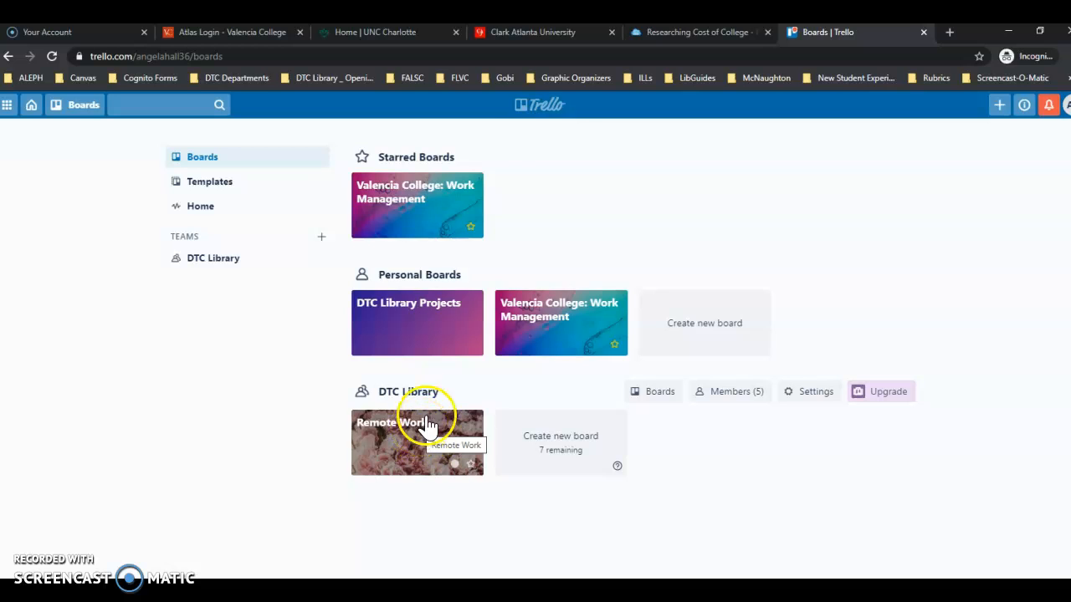
Open the DTC Library Projects board from the Boards page.
click(403, 311)
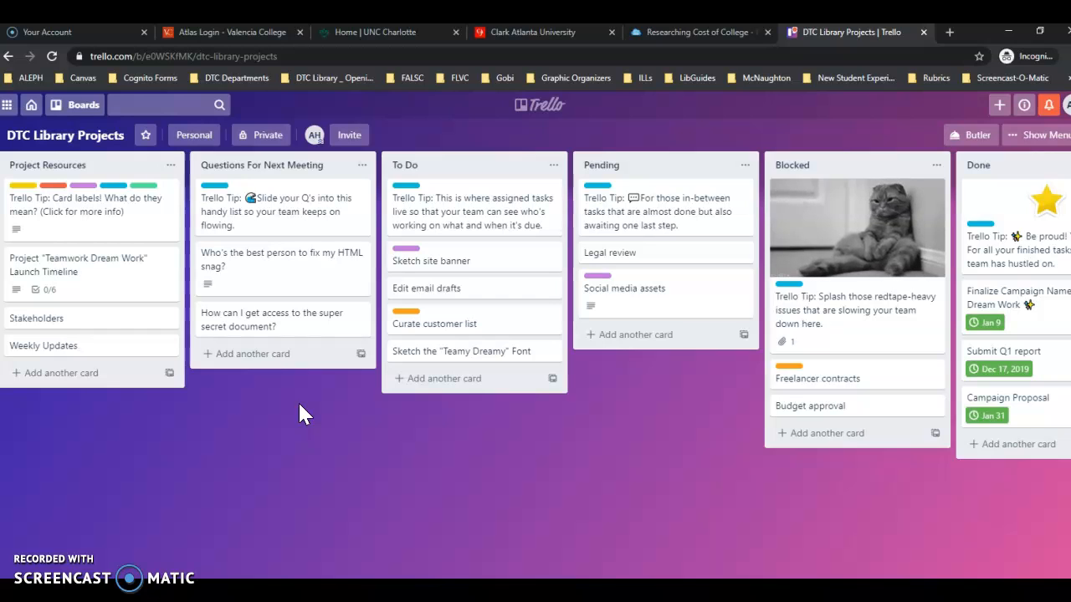
Bring up the Boards menu listing starred, recent and team boards to switch to.
click(109, 144)
click(79, 105)
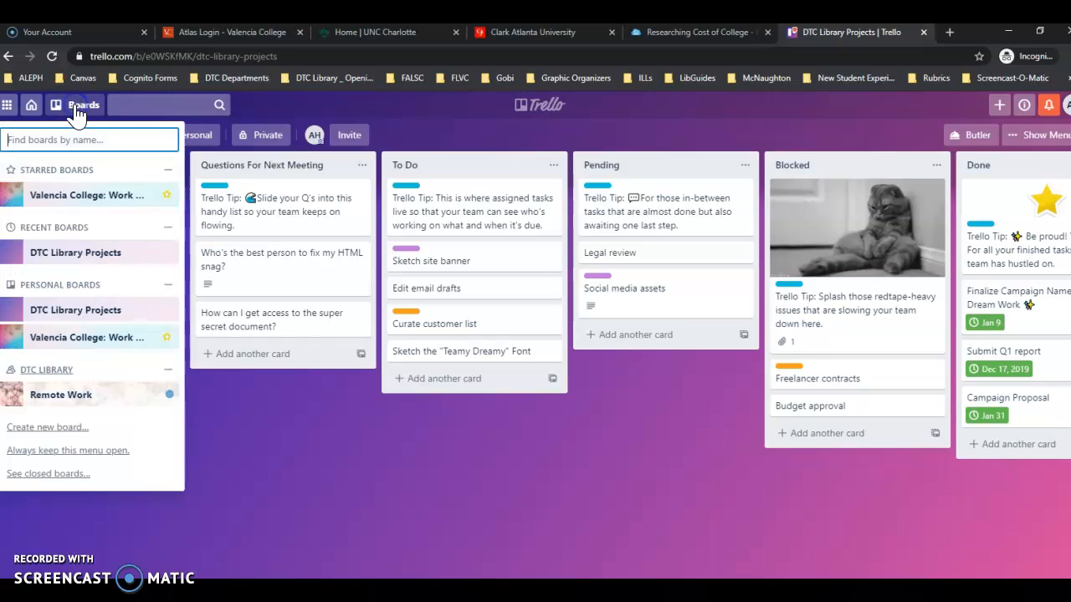
Switch to the starred Valencia College: Work Management board.
click(71, 200)
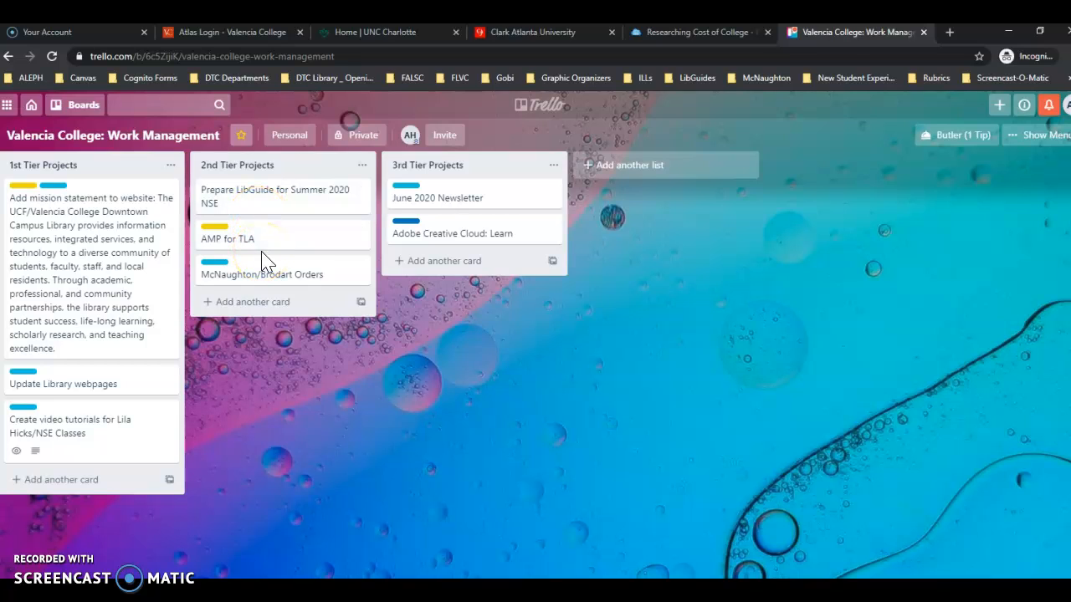
Start a new card at the bottom of the 3rd Tier Projects list.
click(451, 209)
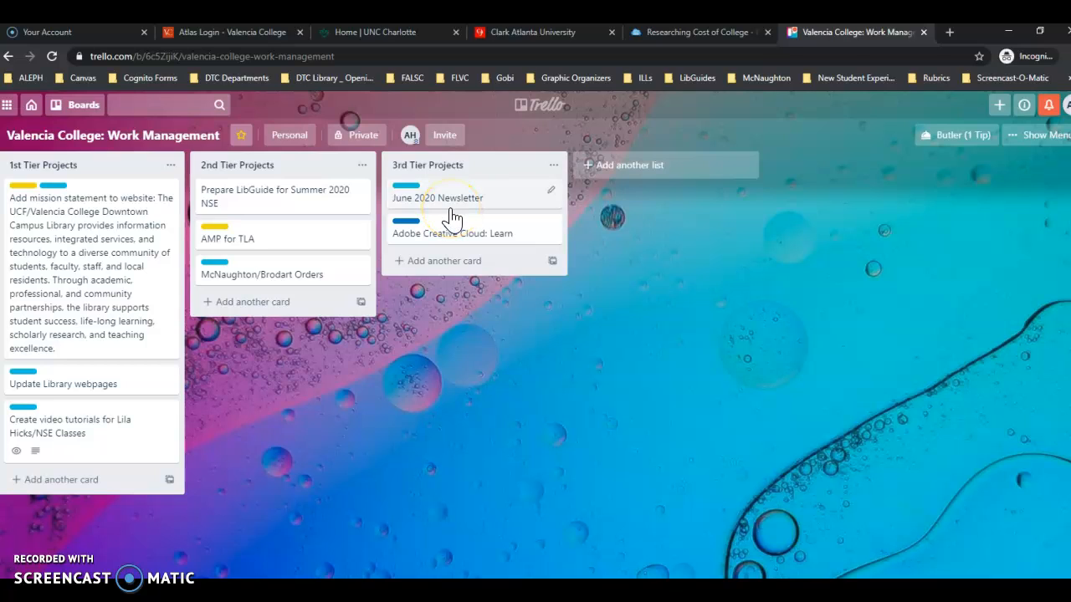
click(439, 203)
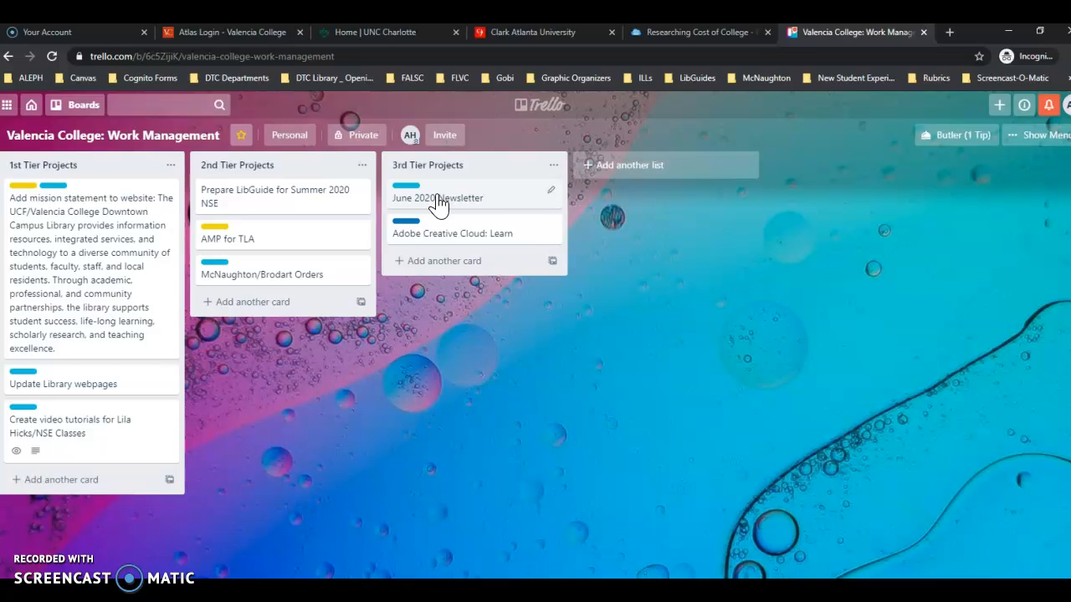
click(452, 244)
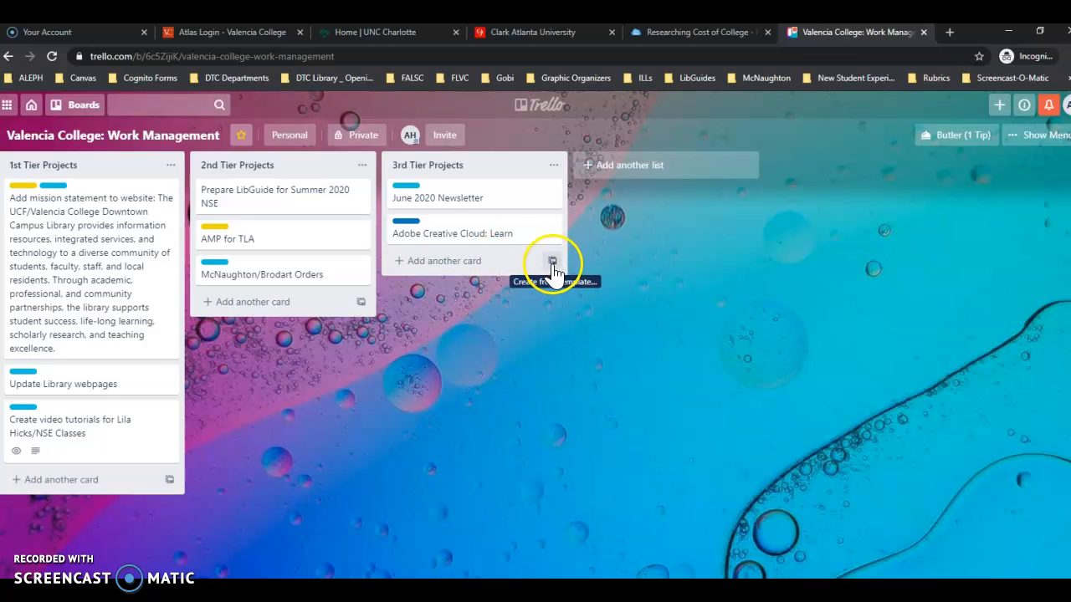
click(448, 262)
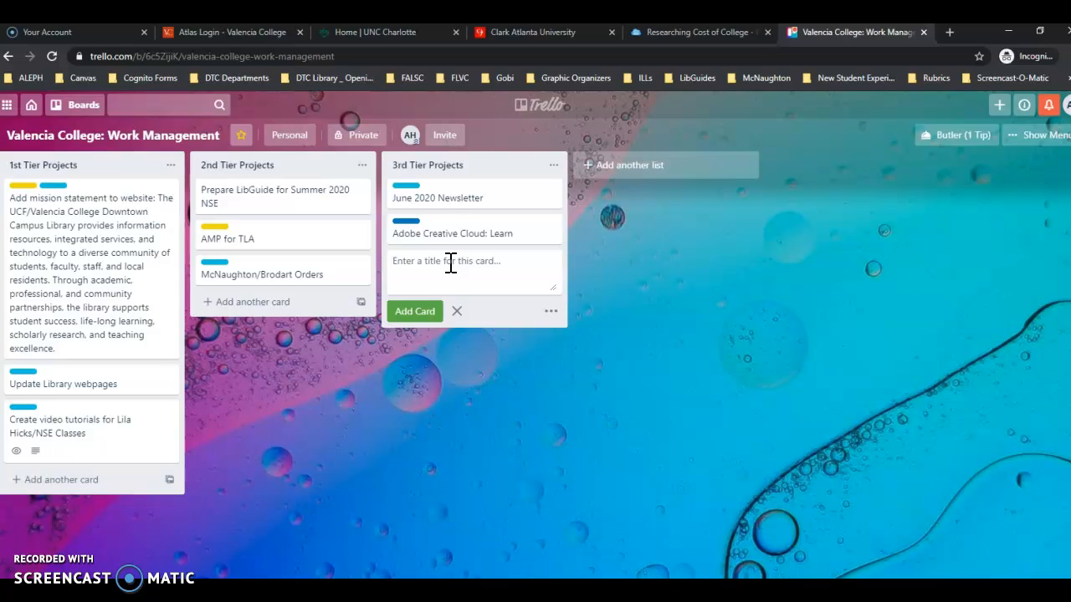
Add a 'Clean my desk' card and tag it with the pink Personal Goal label.
text(Clean my desk)
key(Return)
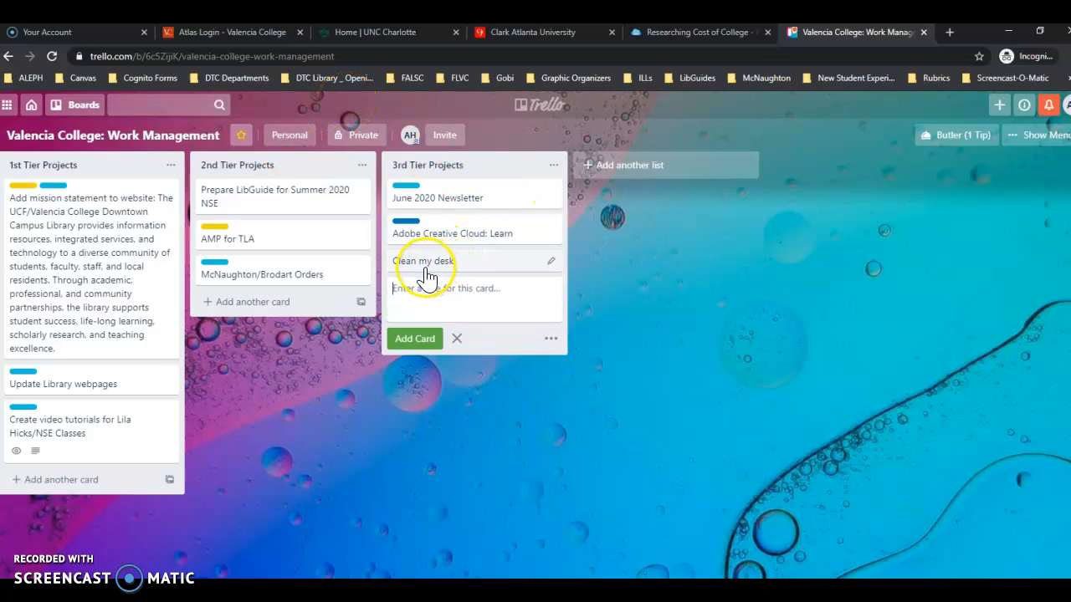
click(552, 266)
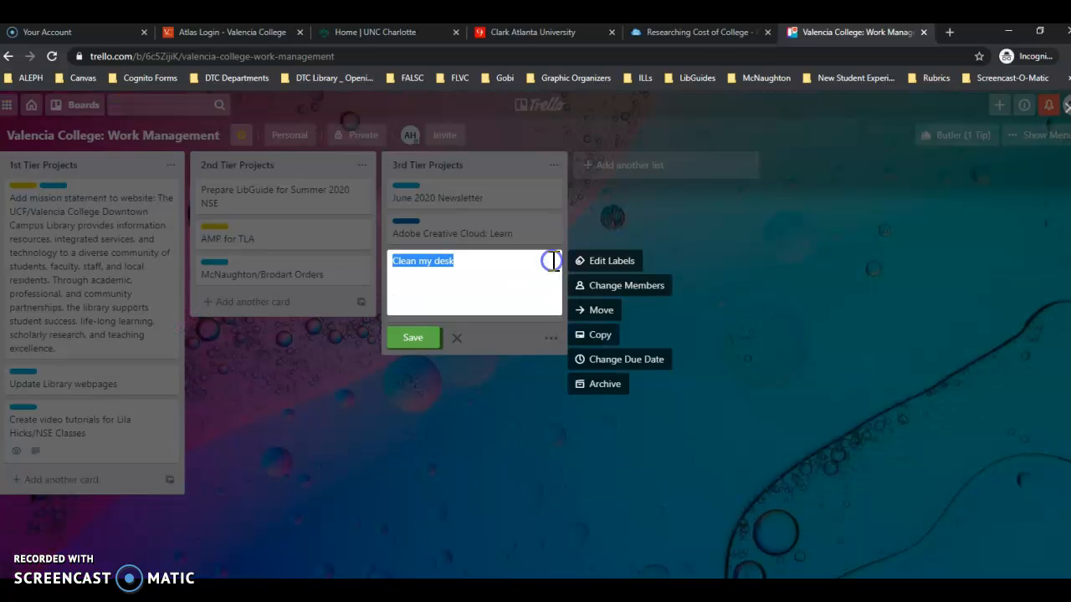
click(616, 268)
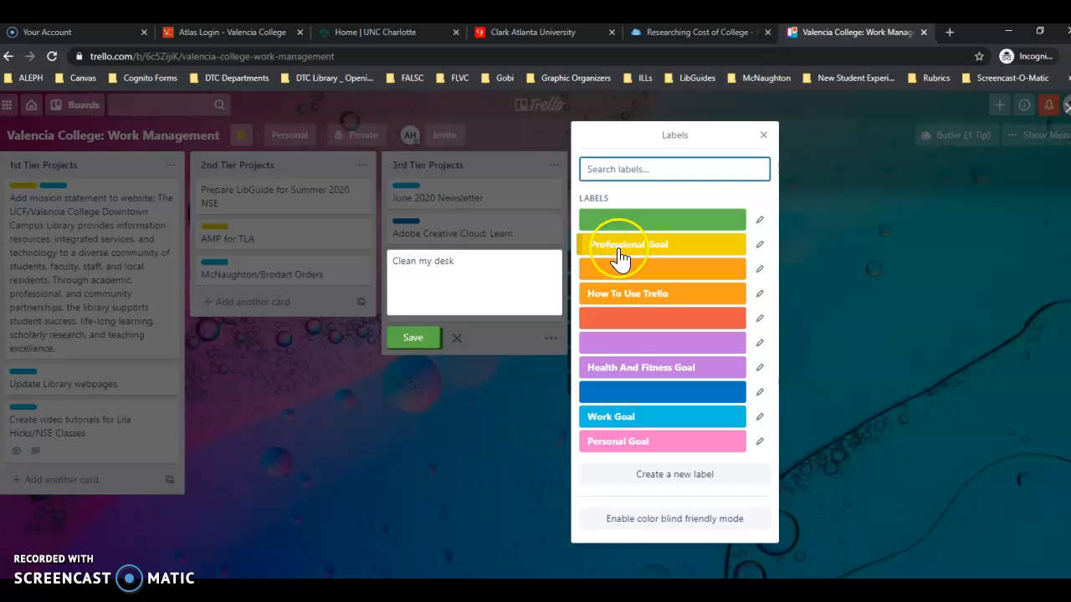
click(656, 450)
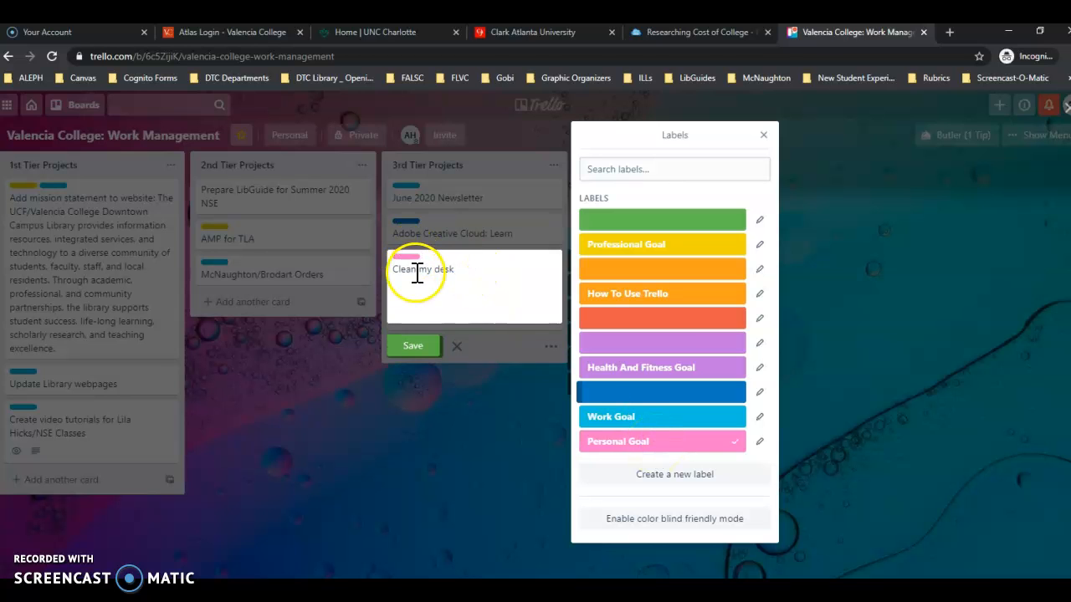
click(418, 347)
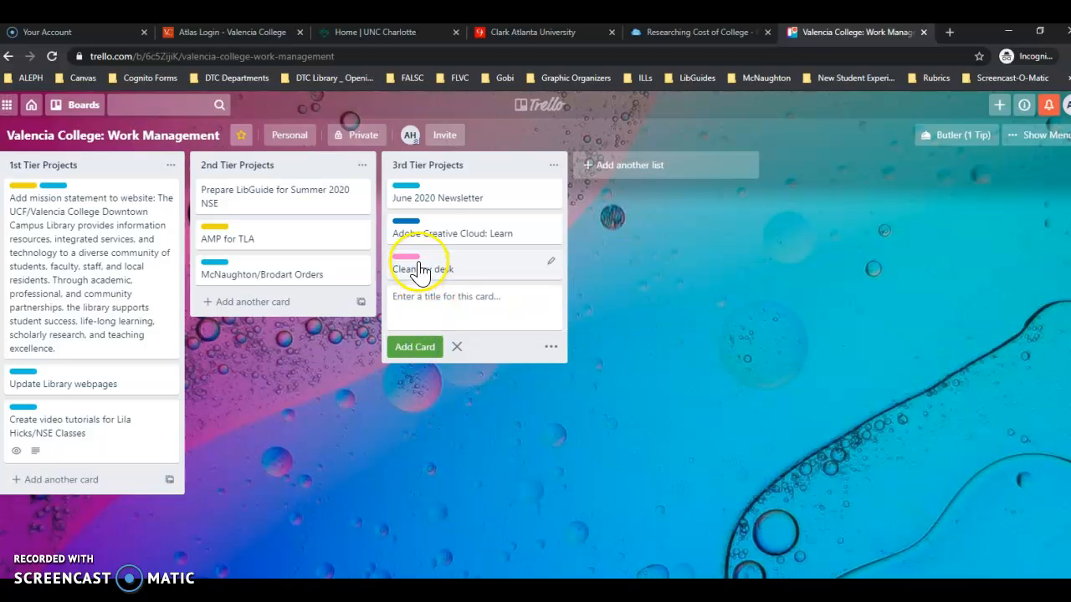
Drag Clean my desk to 1st Tier Projects and back to 3rd Tier, then close the composer.
drag(440, 272, 72, 203)
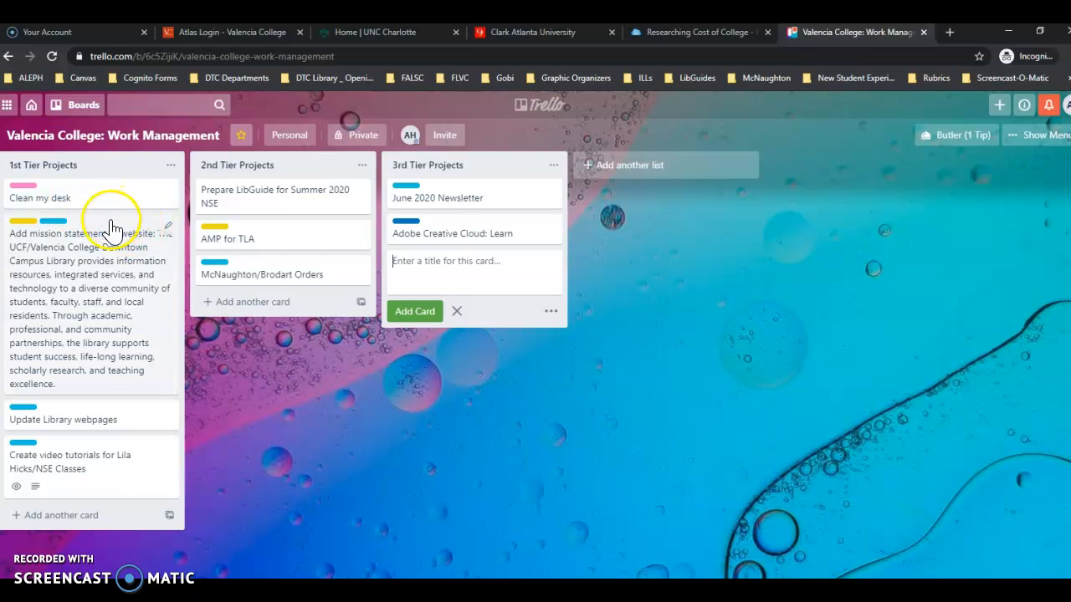
drag(74, 201, 460, 276)
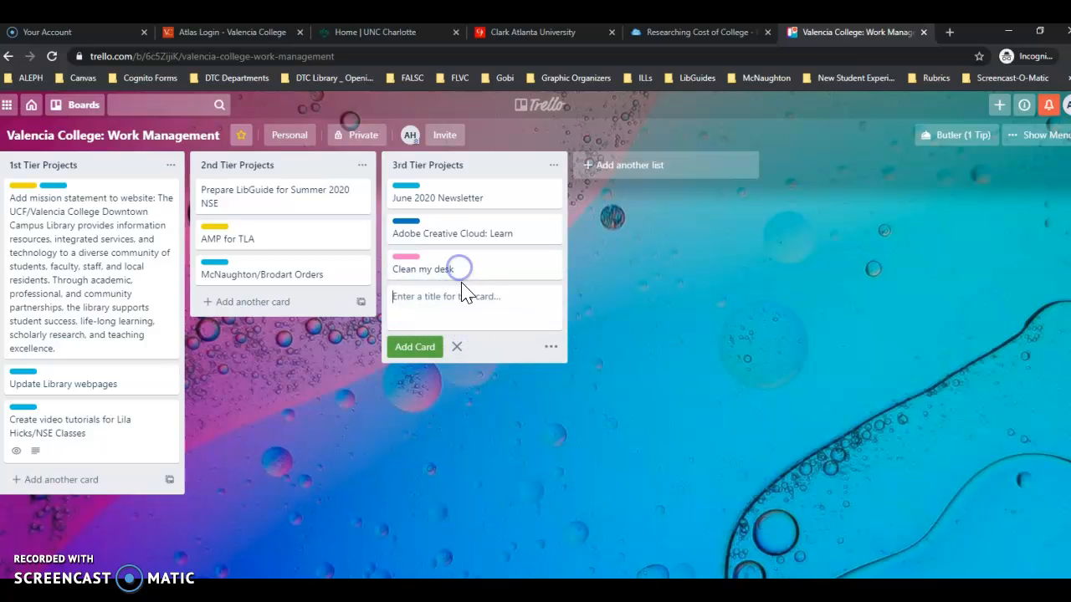
click(458, 349)
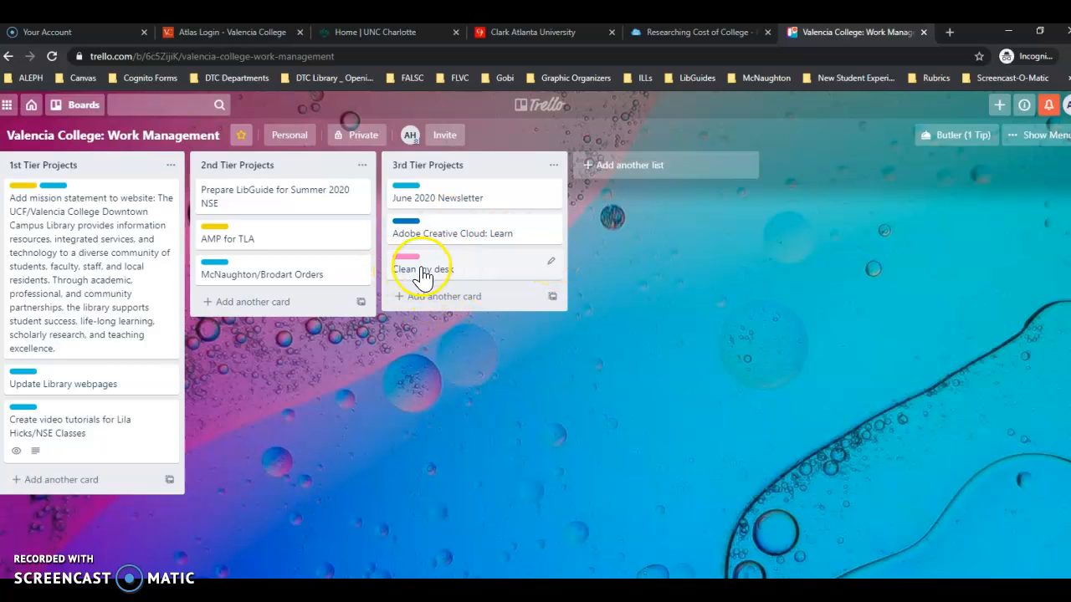
Open the Clean my desk card, archive it, and close its details.
click(538, 270)
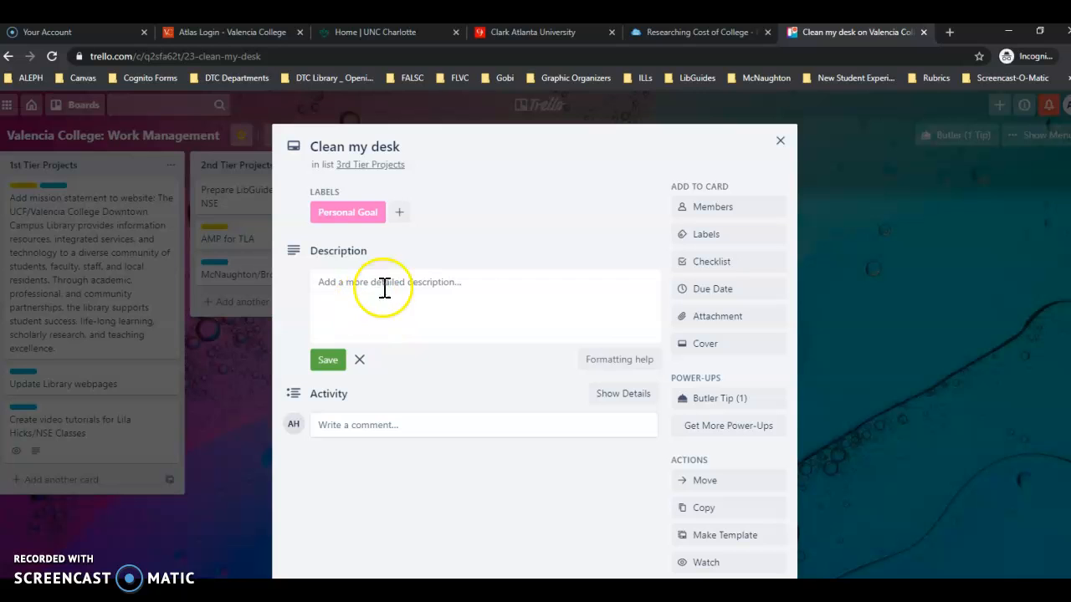
scroll(621, 363, down, 2)
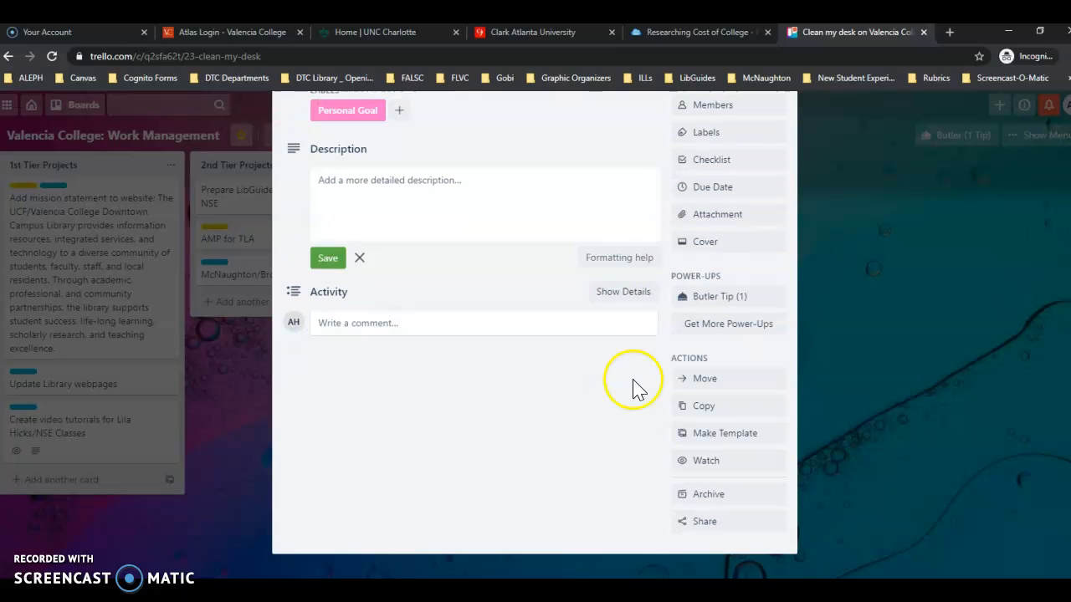
click(712, 498)
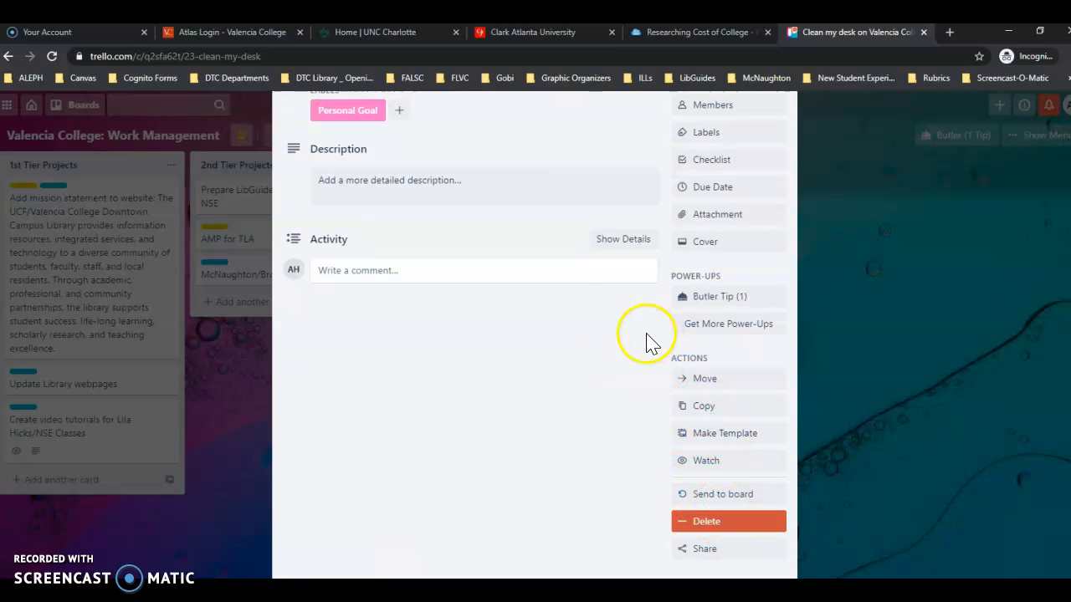
scroll(667, 485, down, 1)
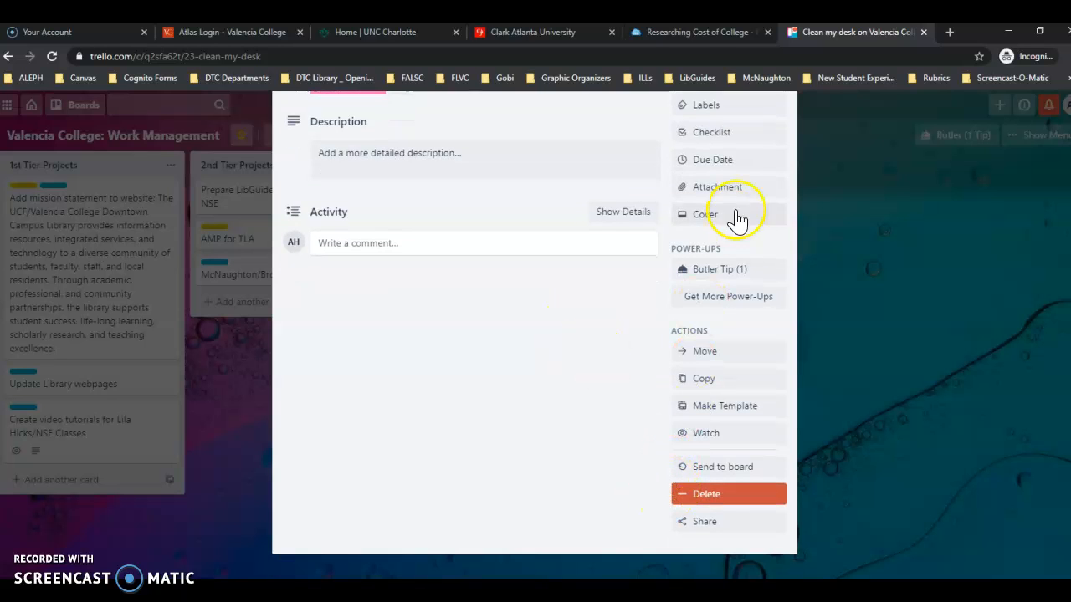
scroll(621, 251, up, 3)
click(776, 140)
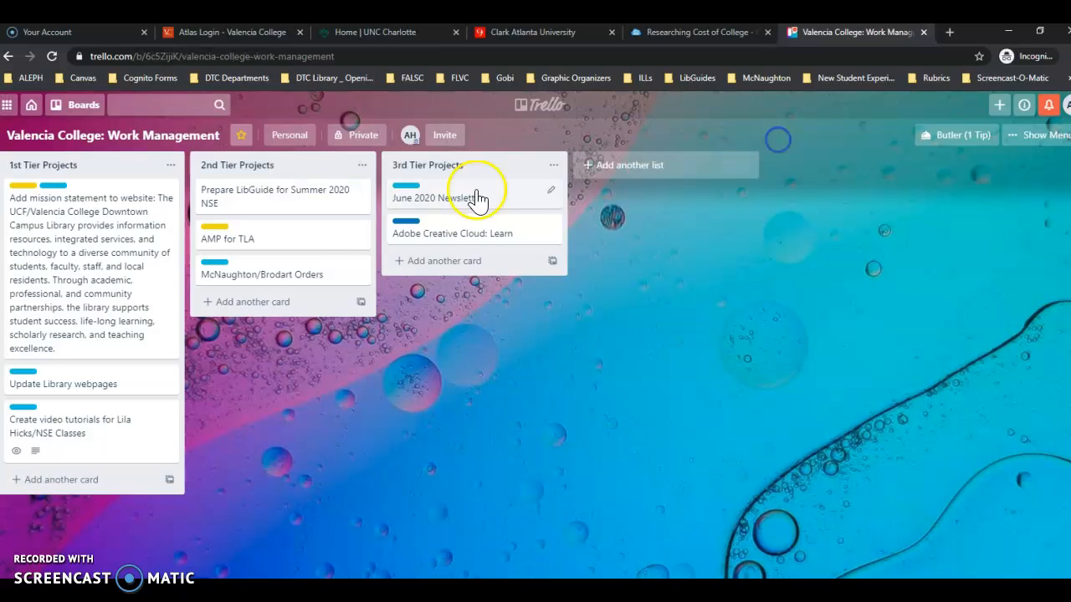